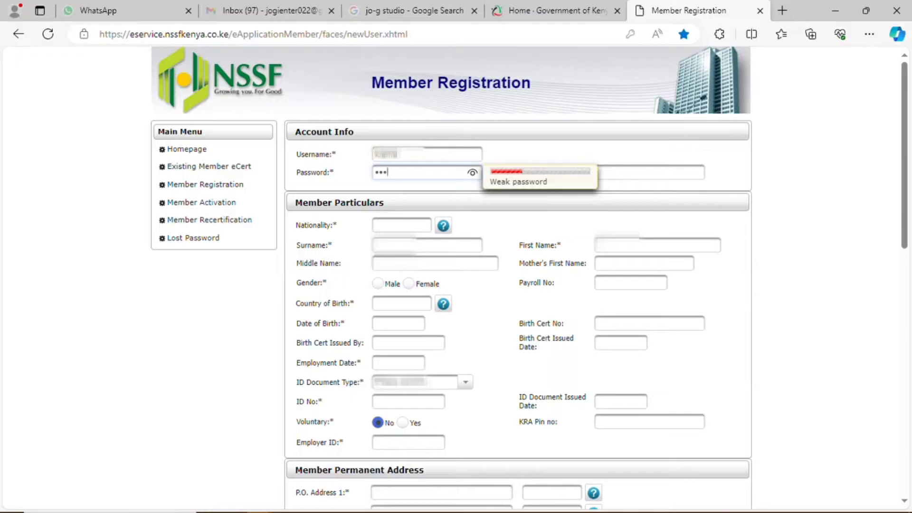
# Step: Finish the password until it rates Strong, then retype it in Verify Password
pyautogui.write('••')
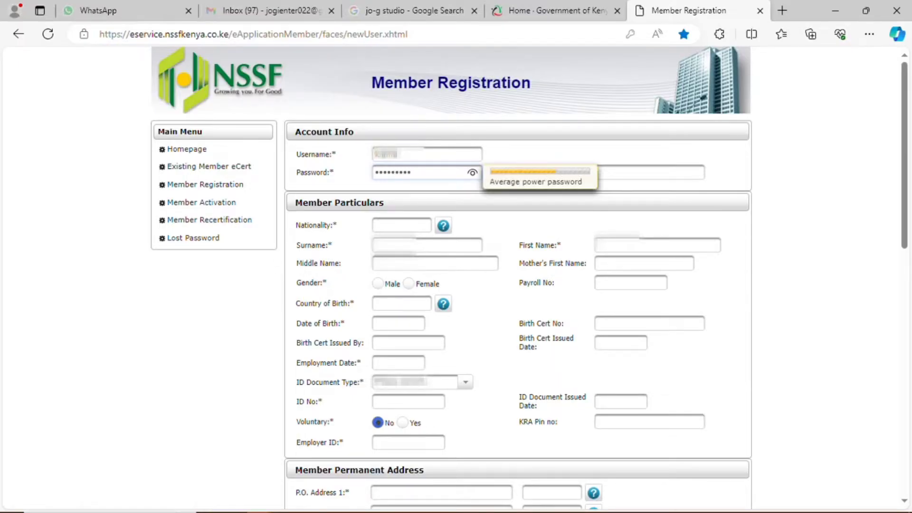
pyautogui.write('•')
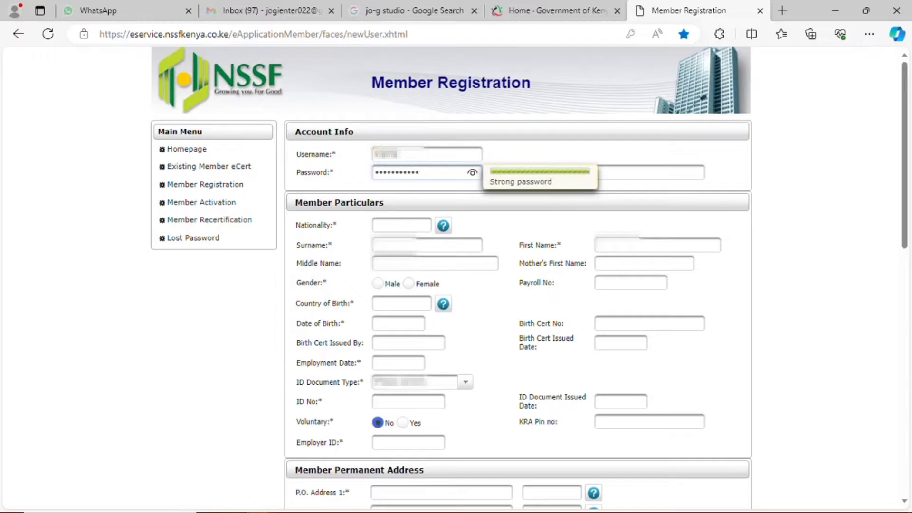
pyautogui.click(639, 166)
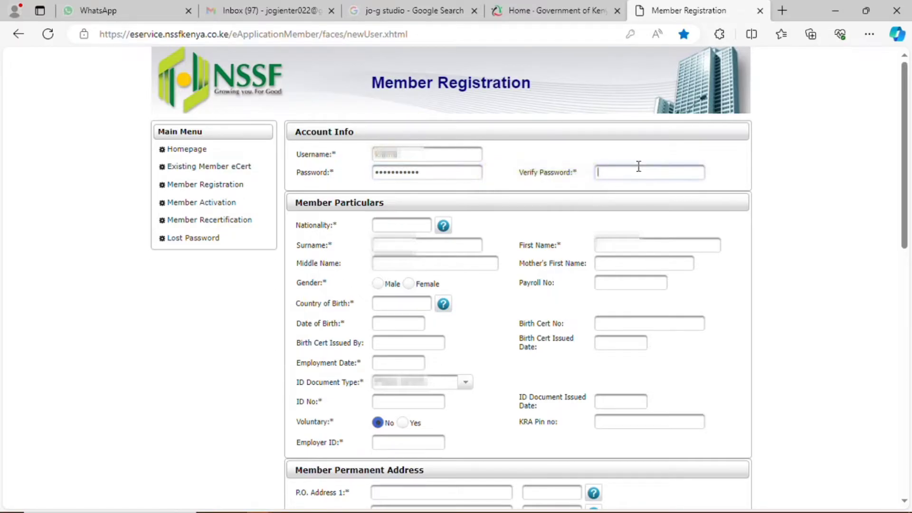
pyautogui.write('•••••••••••')
# Step: Pick Kenya (code 4.24) from page 10 of the country list as the nationality
pyautogui.click(418, 228)
pyautogui.click(446, 231)
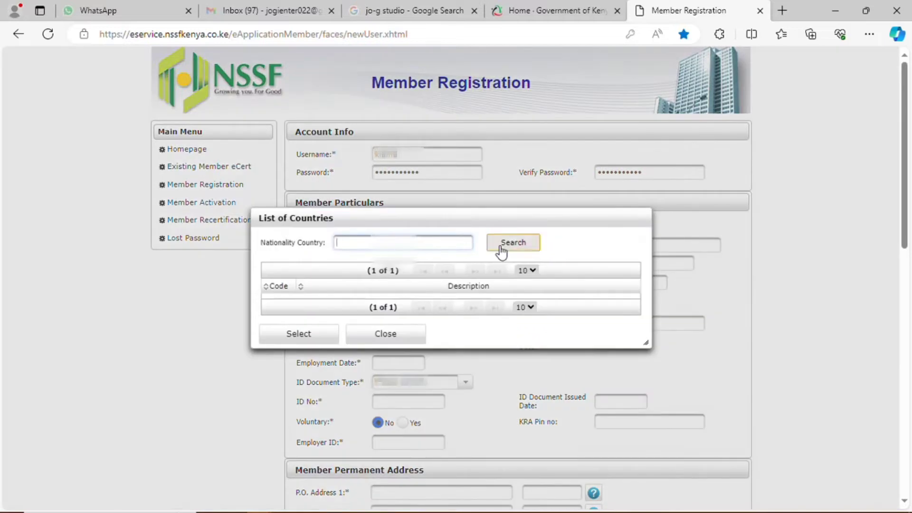
pyautogui.click(499, 250)
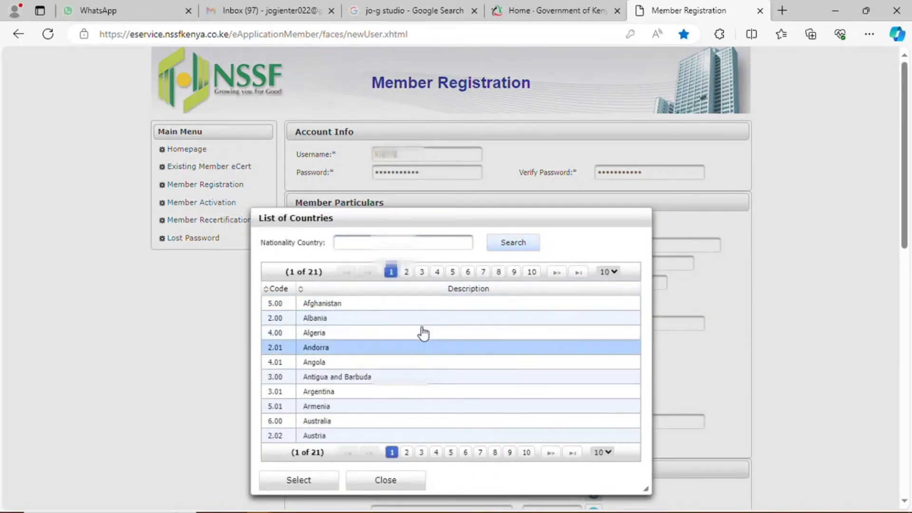
pyautogui.click(482, 276)
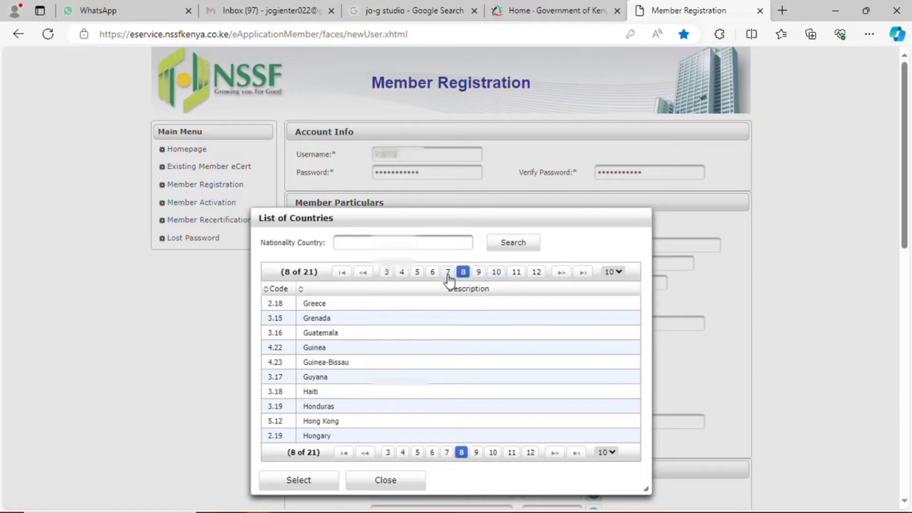
pyautogui.click(481, 274)
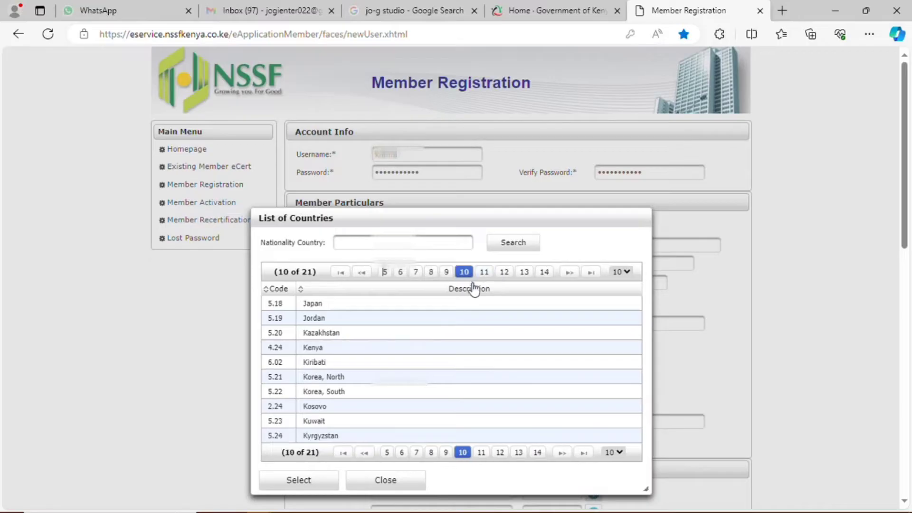
pyautogui.click(346, 353)
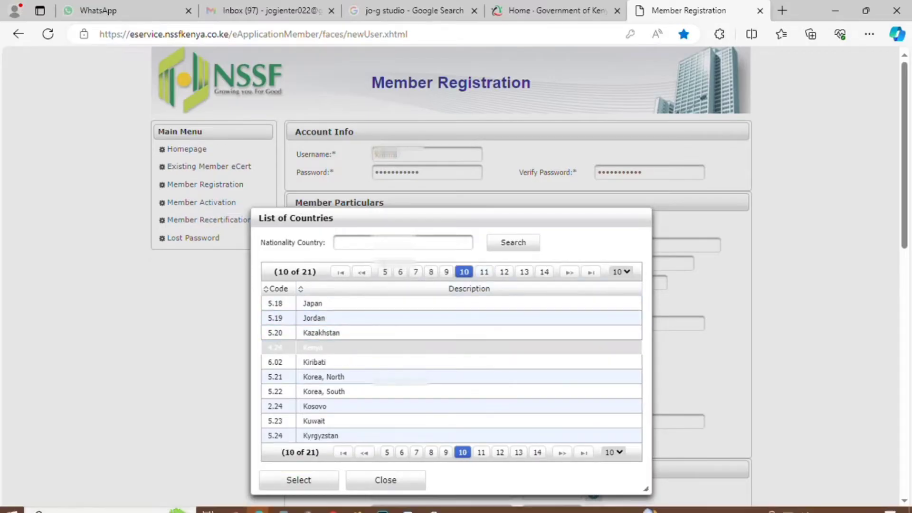
pyautogui.click(302, 480)
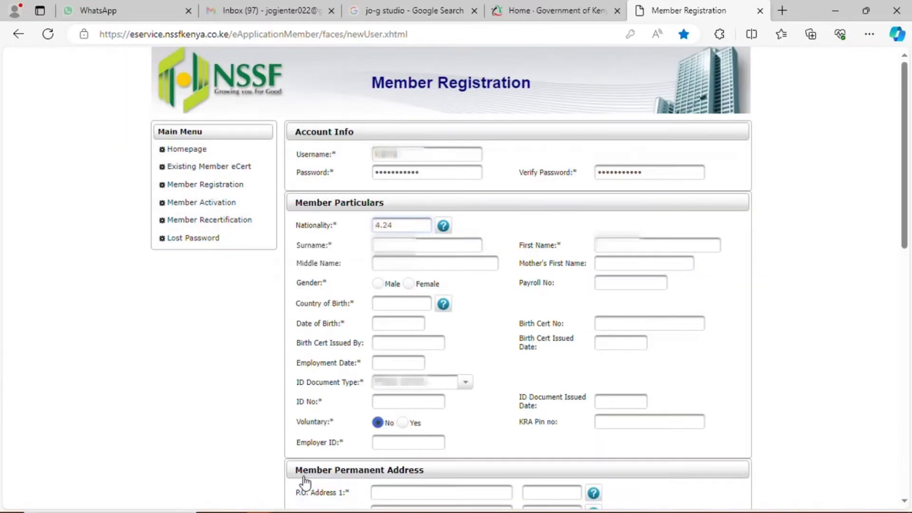
# Step: Enter the member's surname
pyautogui.click(400, 244)
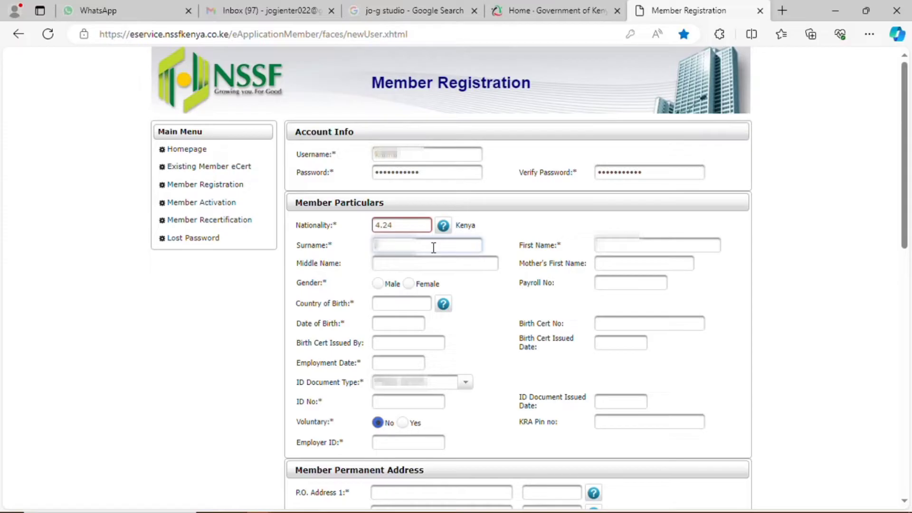
pyautogui.write('karimi')
pyautogui.moveTo(402, 244); pyautogui.dragTo(340, 257)
pyautogui.click(338, 252)
# Step: Enter the member's first and middle names and select Female as gender
pyautogui.click(620, 246)
pyautogui.write('WA')
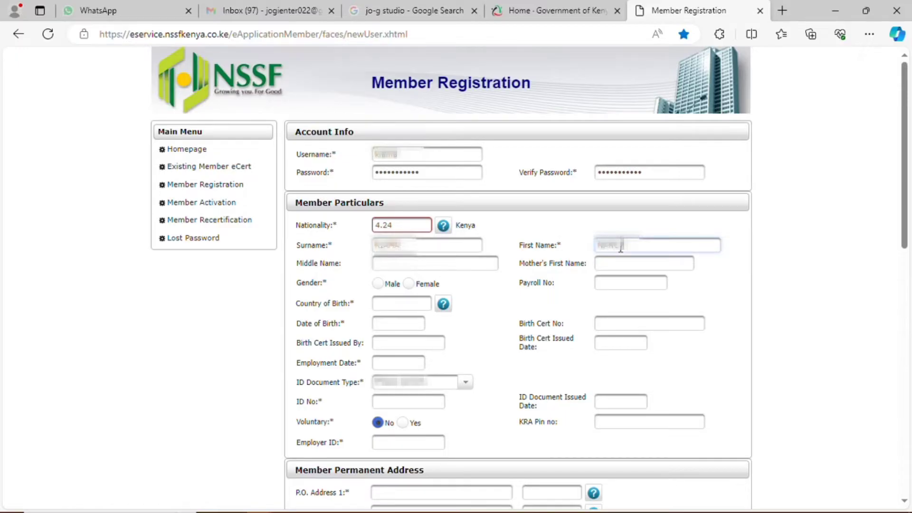
pyautogui.click(434, 264)
pyautogui.write('WA')
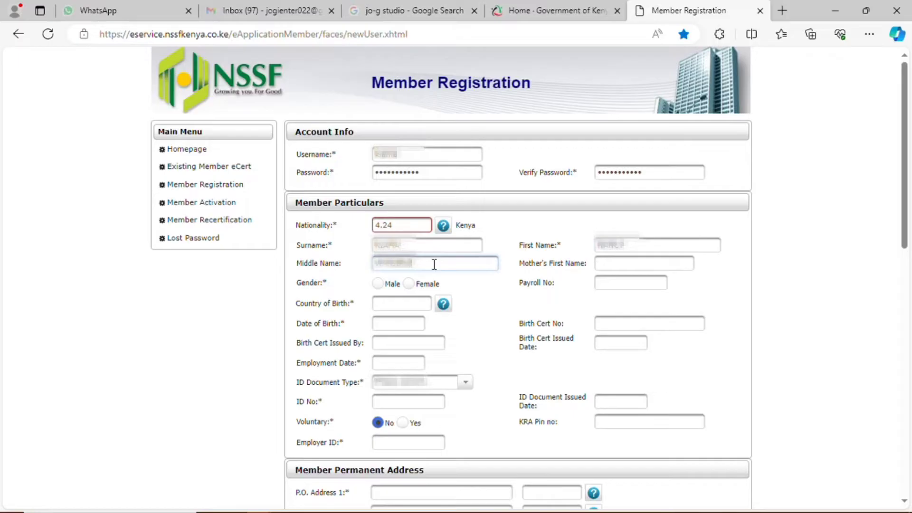
pyautogui.write('A')
pyautogui.click(409, 284)
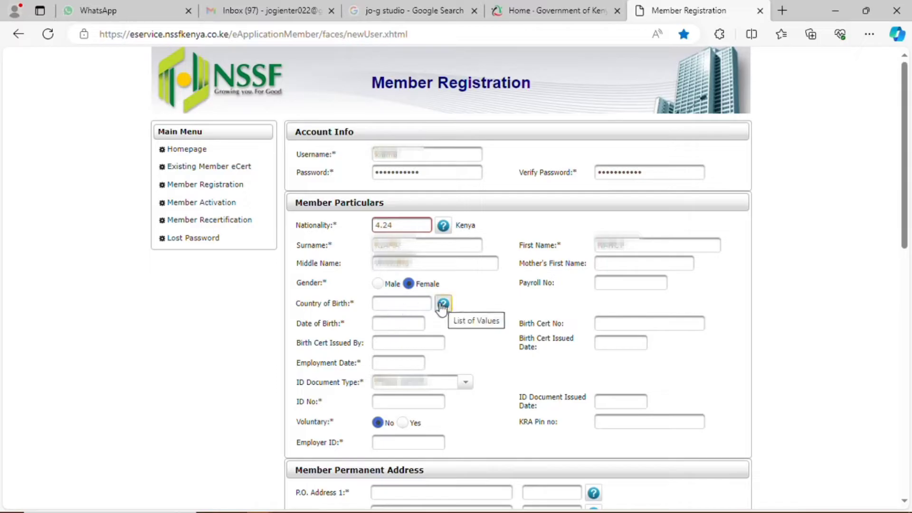
# Step: Pick Kenya (code 4.24) from page 10 of the country list as country of birth
pyautogui.click(397, 305)
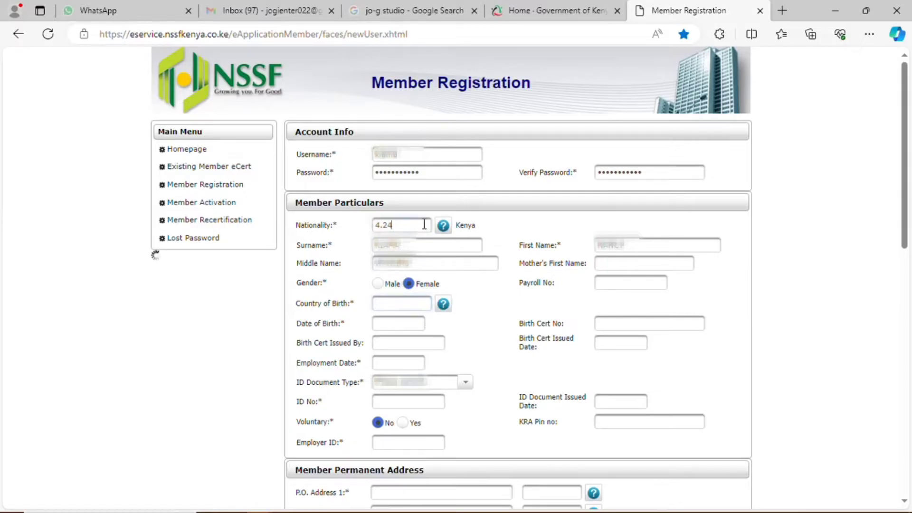
pyautogui.click(405, 304)
pyautogui.click(443, 304)
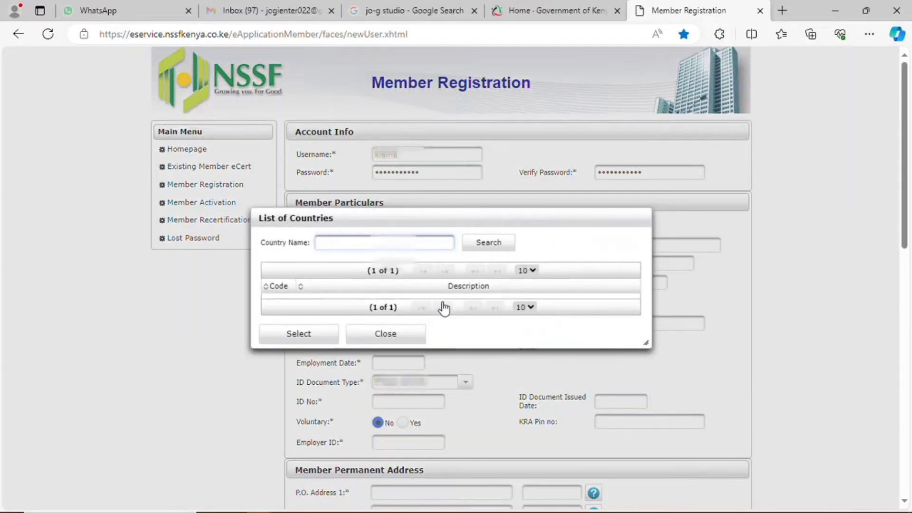
pyautogui.click(497, 249)
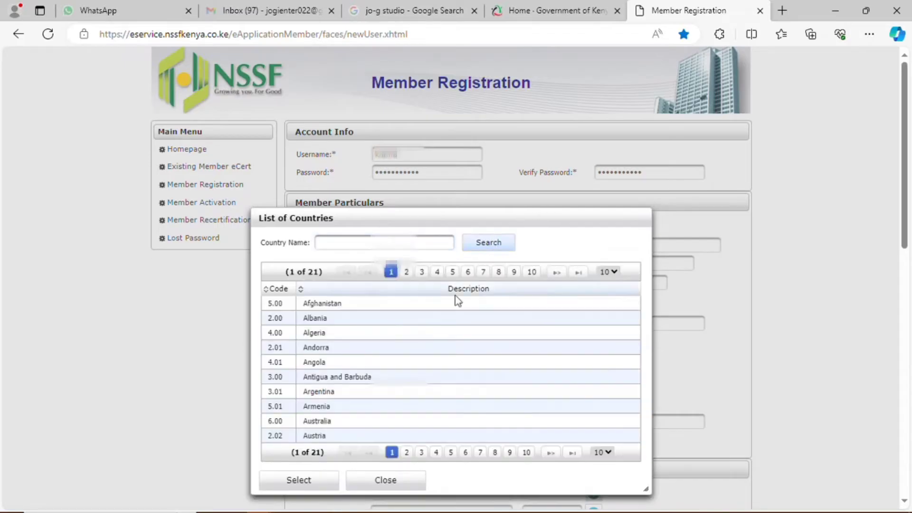
pyautogui.click(532, 273)
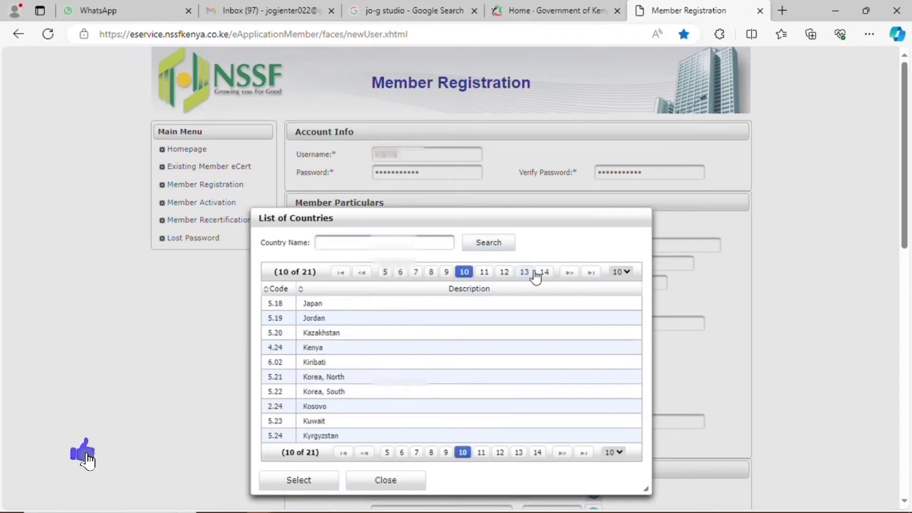
pyautogui.click(323, 352)
pyautogui.click(323, 354)
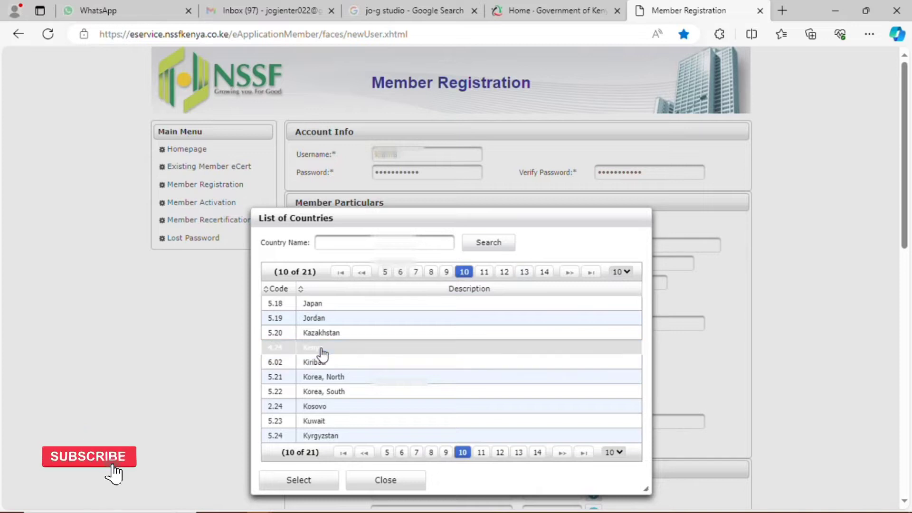
pyautogui.click(298, 481)
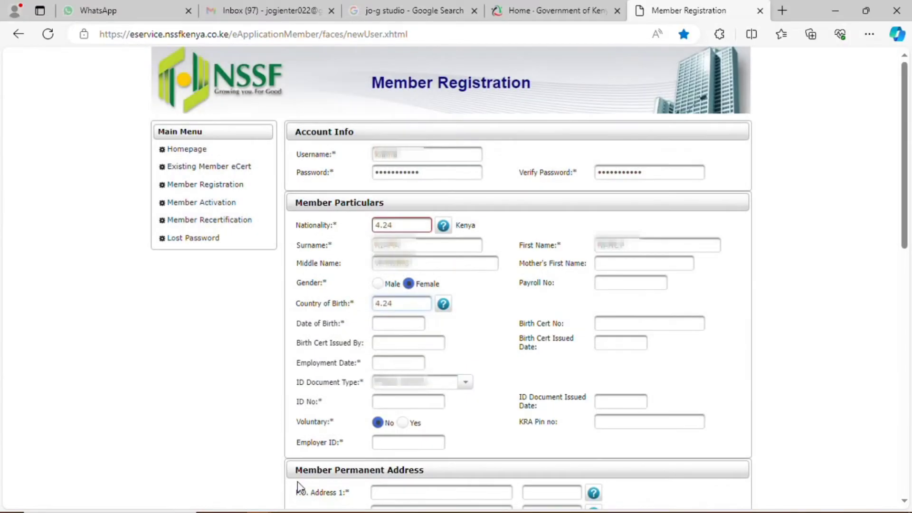
pyautogui.click(396, 324)
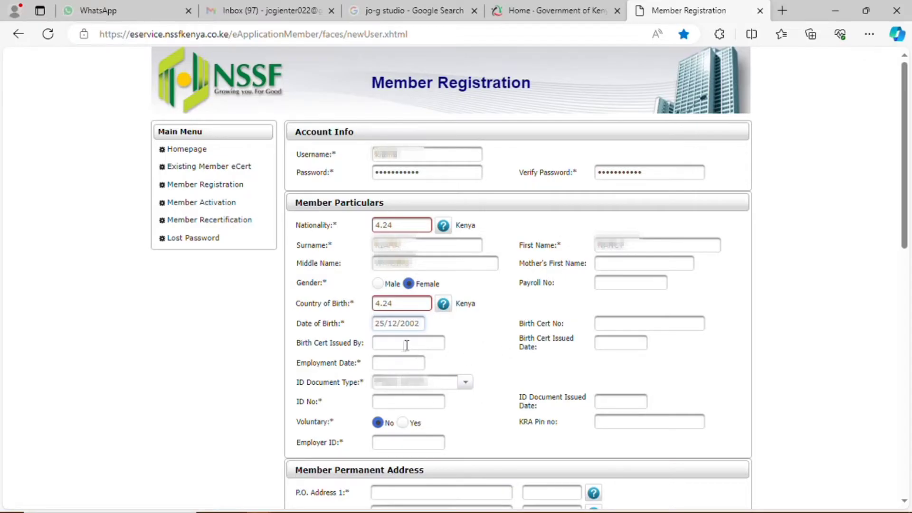
pyautogui.click(389, 363)
pyautogui.click(402, 423)
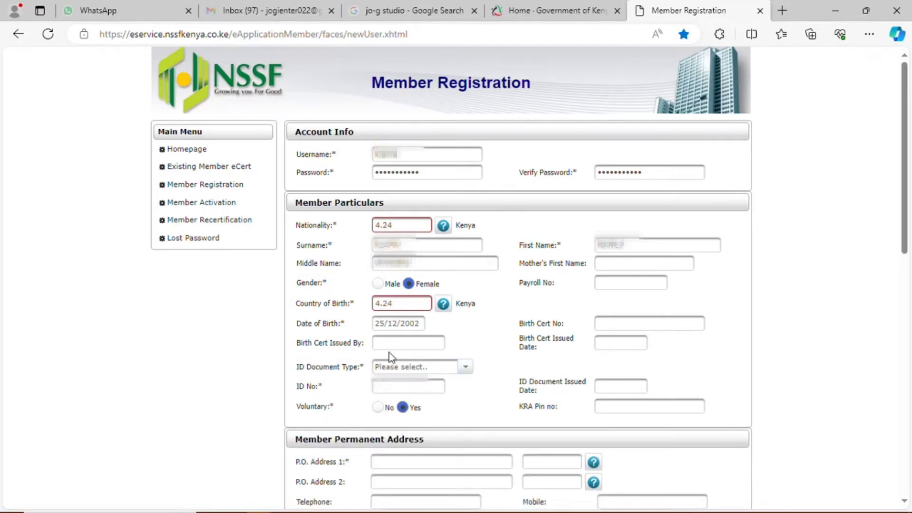
# Step: Set ID Document Type to National Identity Card and enter the ID number
pyautogui.click(462, 370)
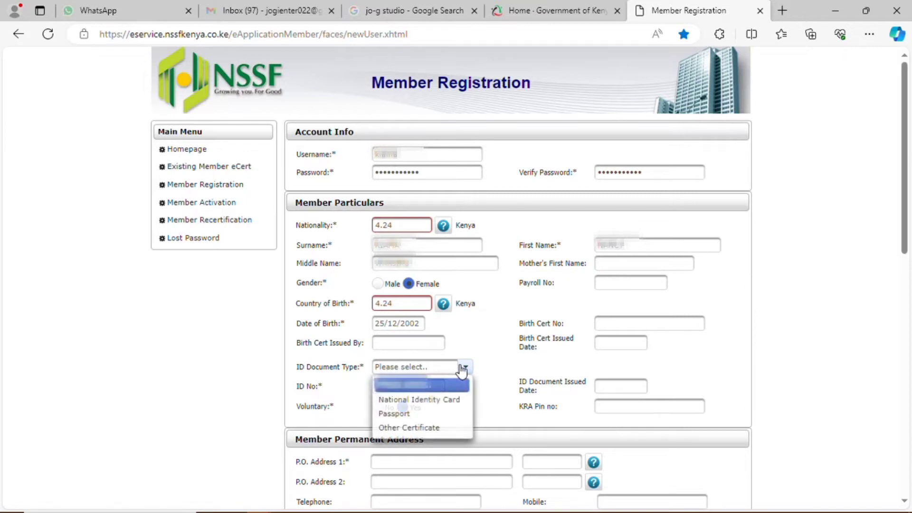
pyautogui.click(413, 402)
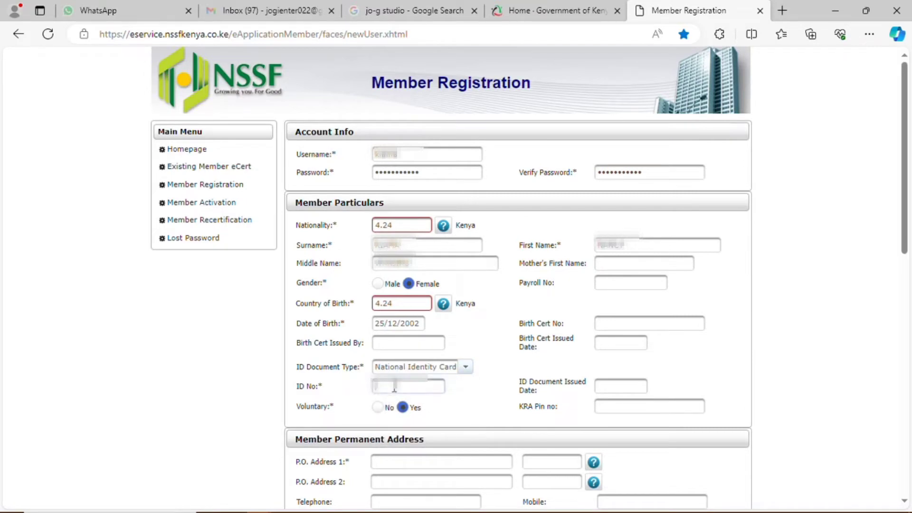
pyautogui.click(394, 387)
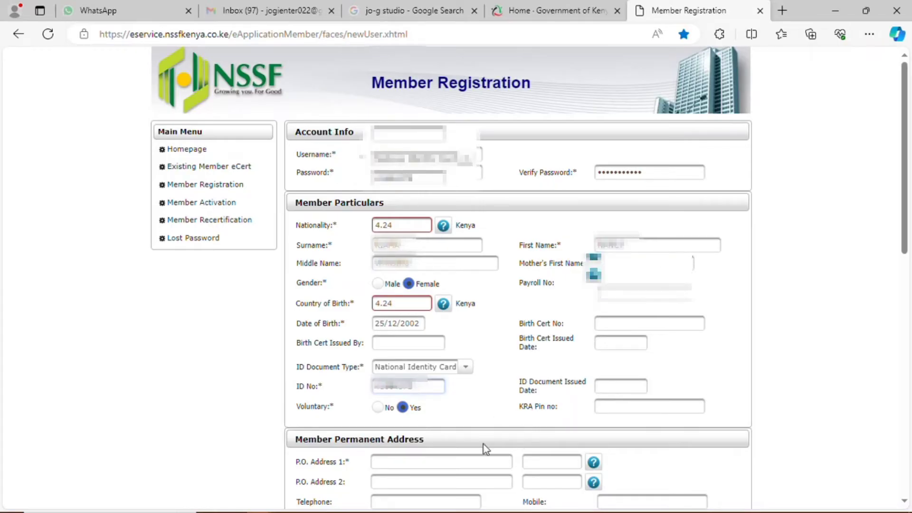
# Step: Enter the P.O. box number in P.O. Address 1
pyautogui.scroll(-4, 527, 408)
pyautogui.click(418, 253)
pyautogui.write('354')
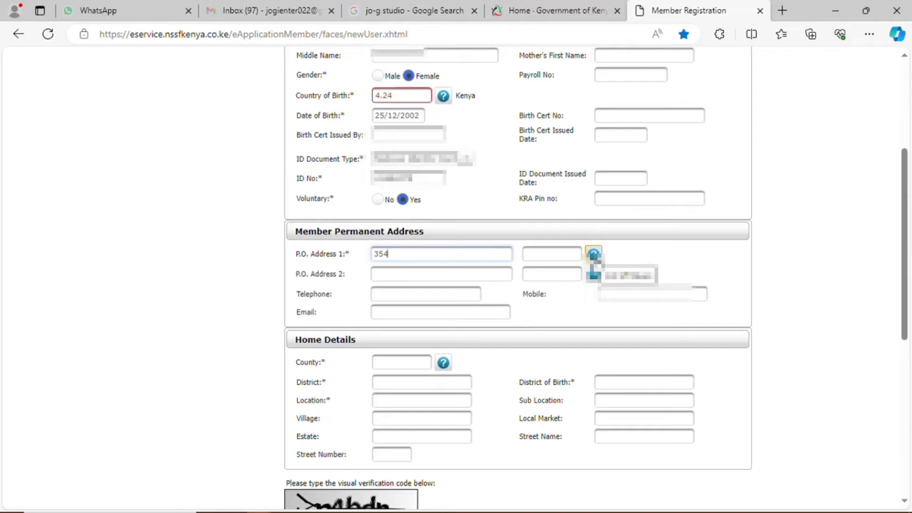
# Step: Choose postal code 01000 (Thika) from page 11 of the list and enter the mobile number
pyautogui.click(594, 257)
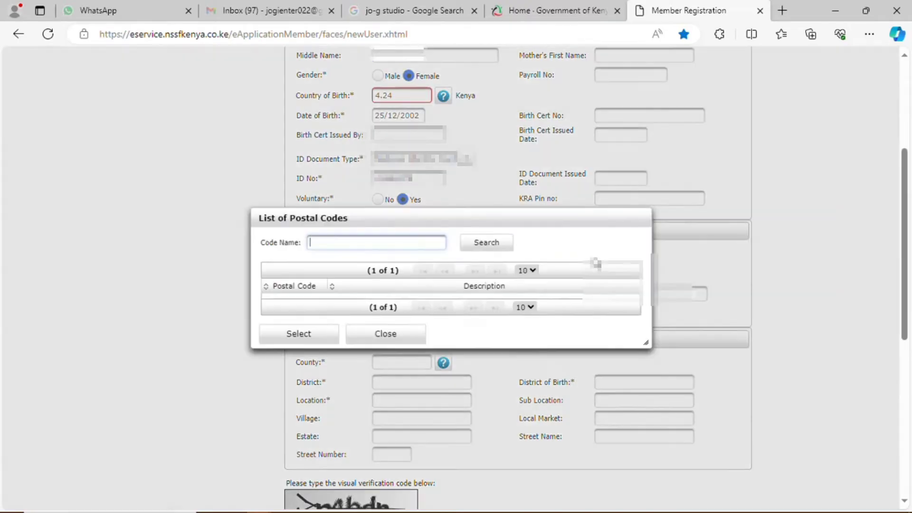
pyautogui.click(485, 254)
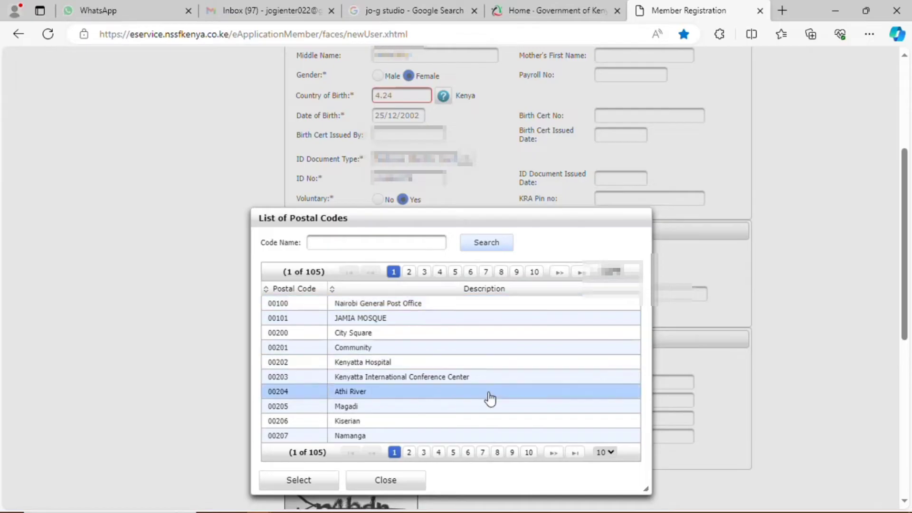
pyautogui.click(534, 272)
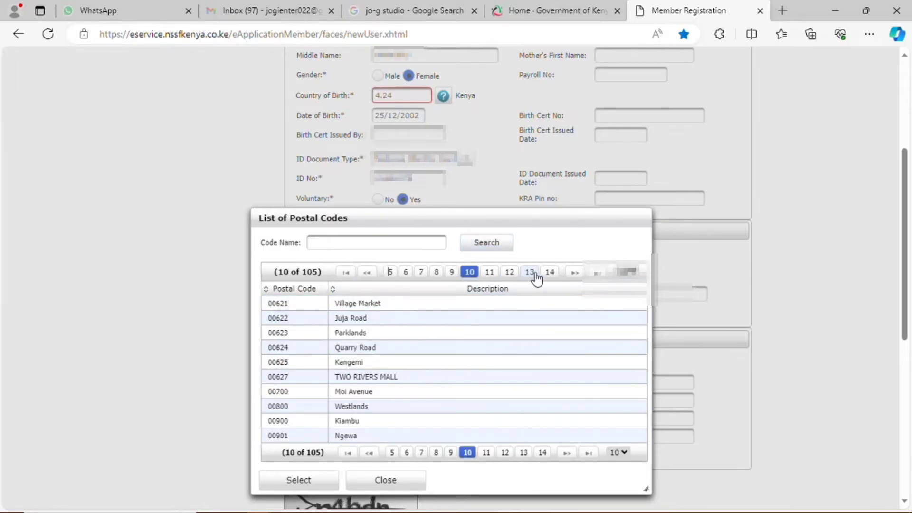
pyautogui.click(490, 274)
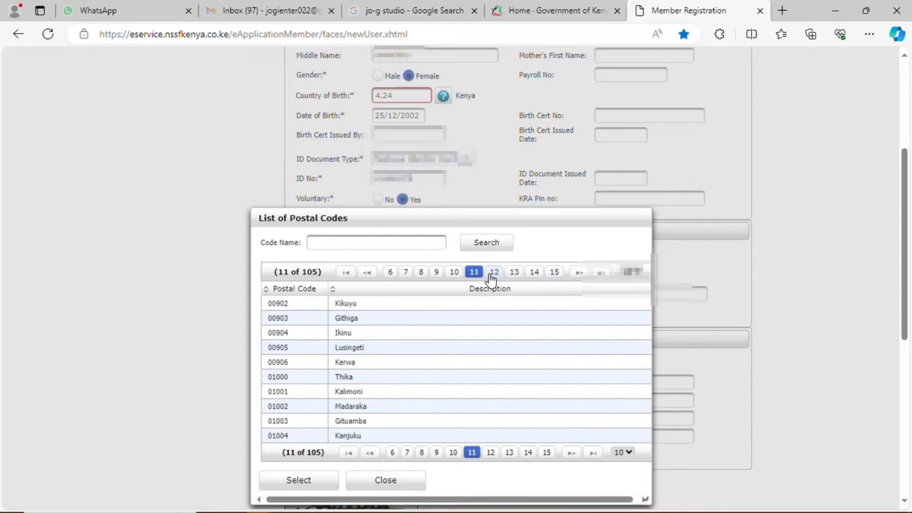
pyautogui.click(496, 273)
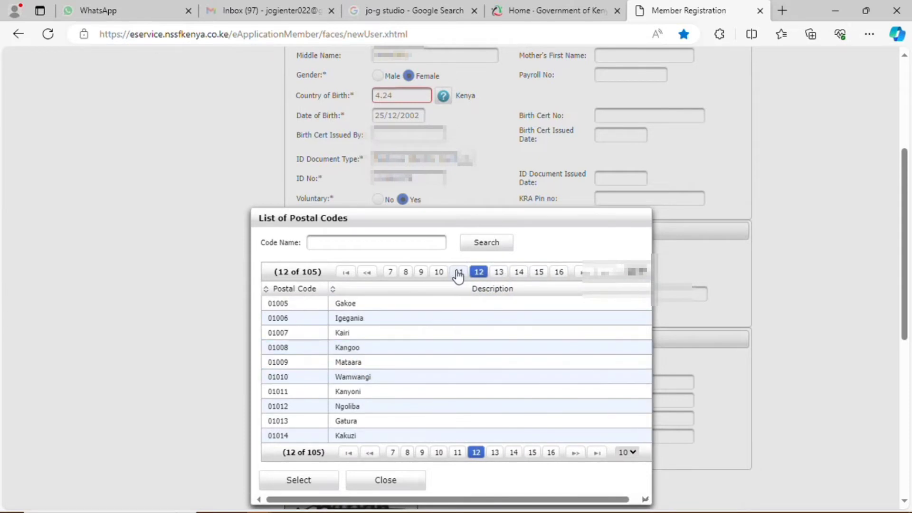
pyautogui.click(458, 274)
pyautogui.click(352, 380)
pyautogui.click(326, 479)
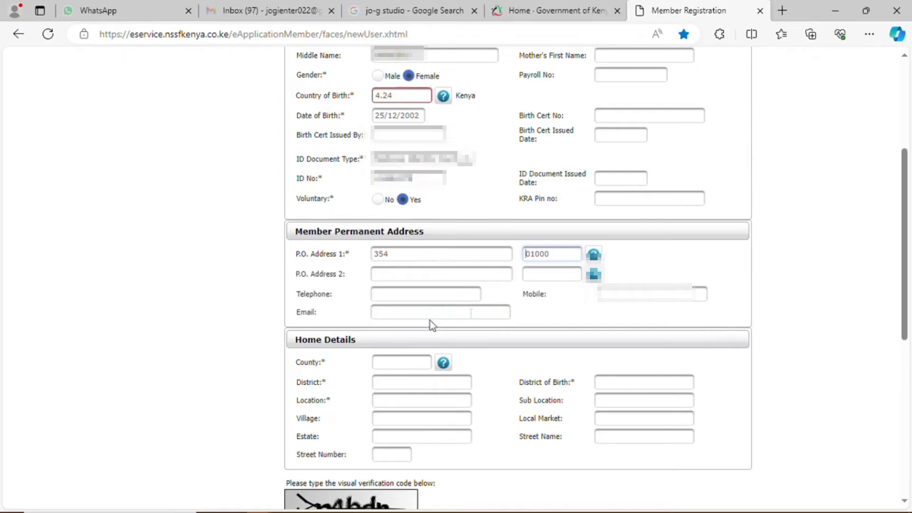
pyautogui.click(624, 295)
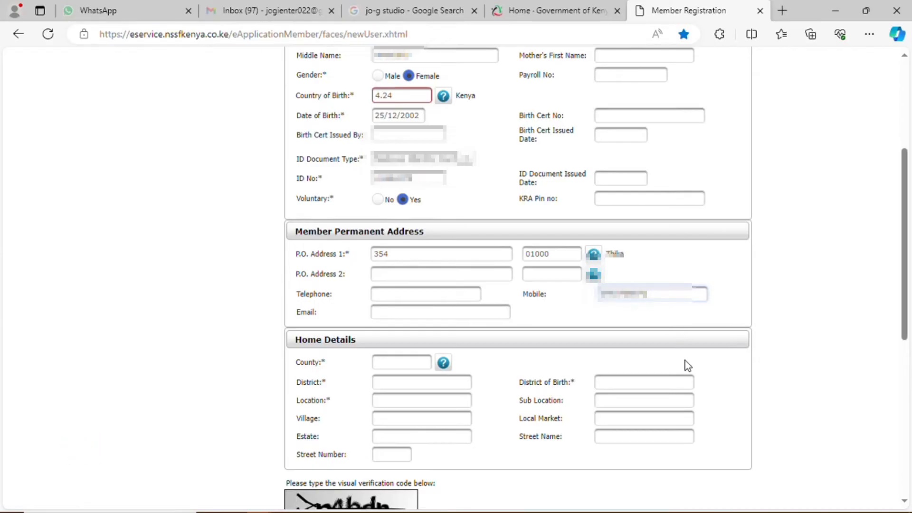
pyautogui.scroll(-2, 438, 378)
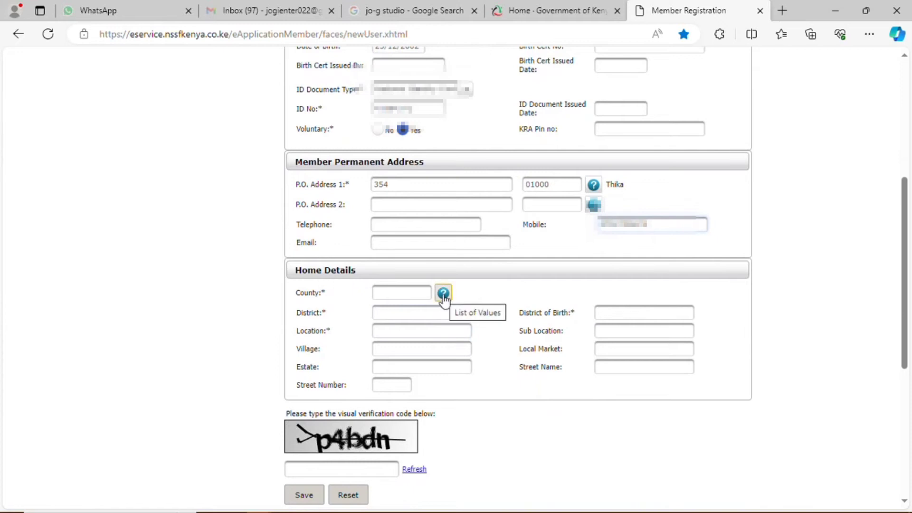
# Step: Pick Nakuru County (code 1.05) from page 4 of the county list
pyautogui.click(444, 299)
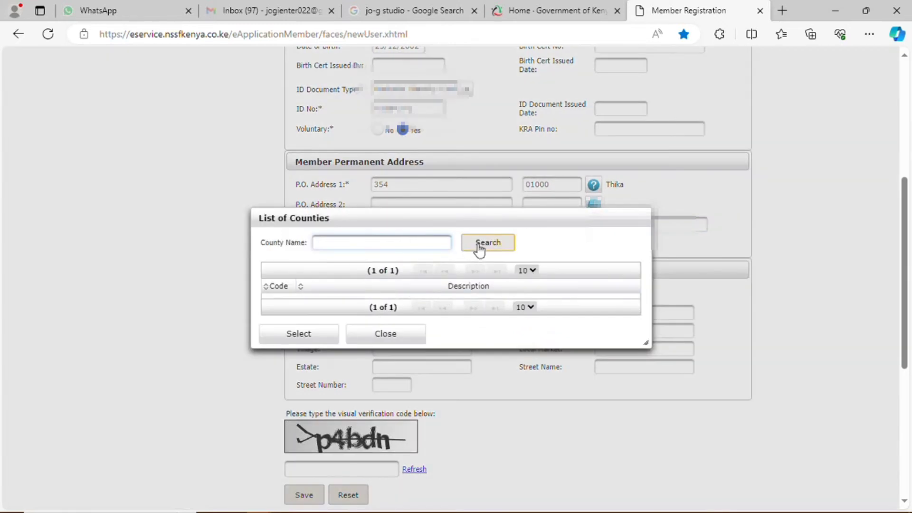
pyautogui.click(481, 250)
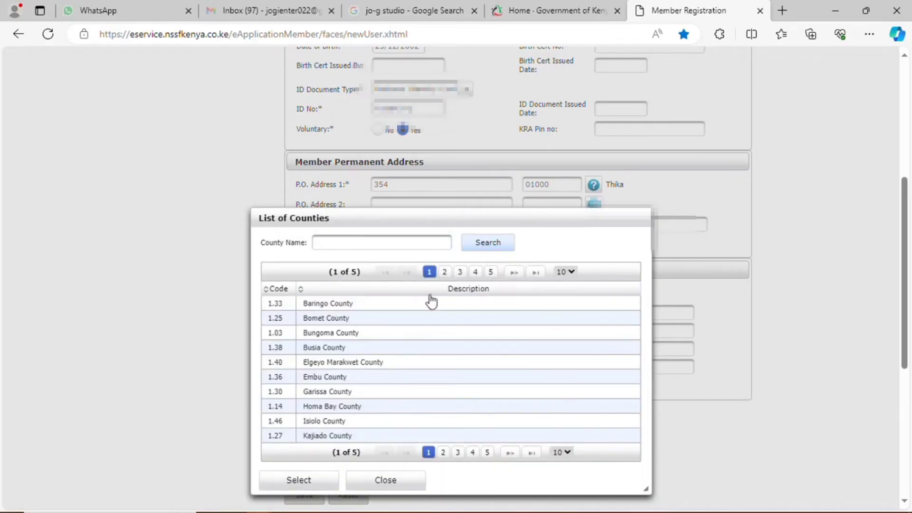
pyautogui.scroll(-2, 409, 363)
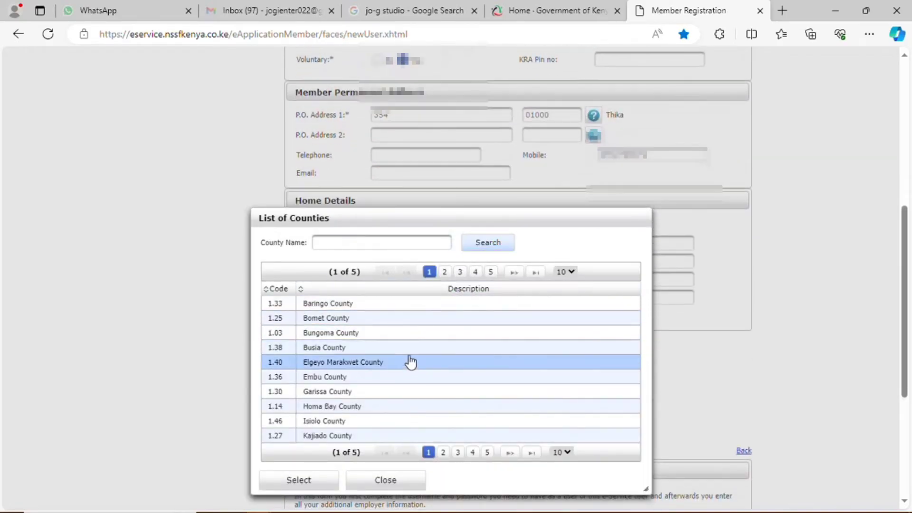
pyautogui.click(445, 273)
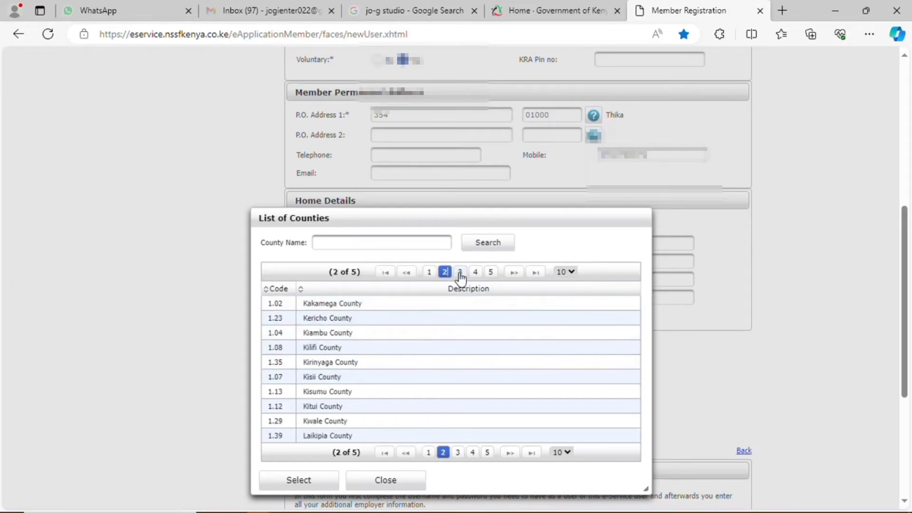
pyautogui.click(460, 273)
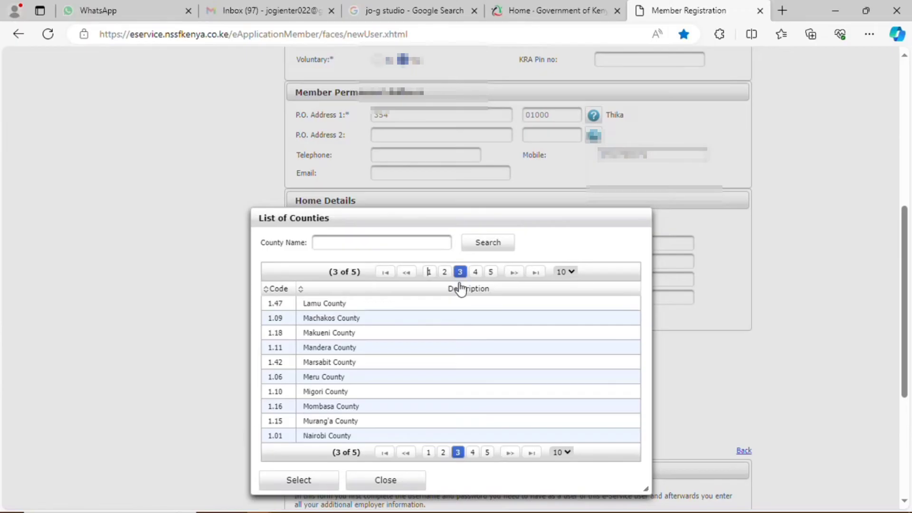
pyautogui.click(475, 272)
pyautogui.click(359, 308)
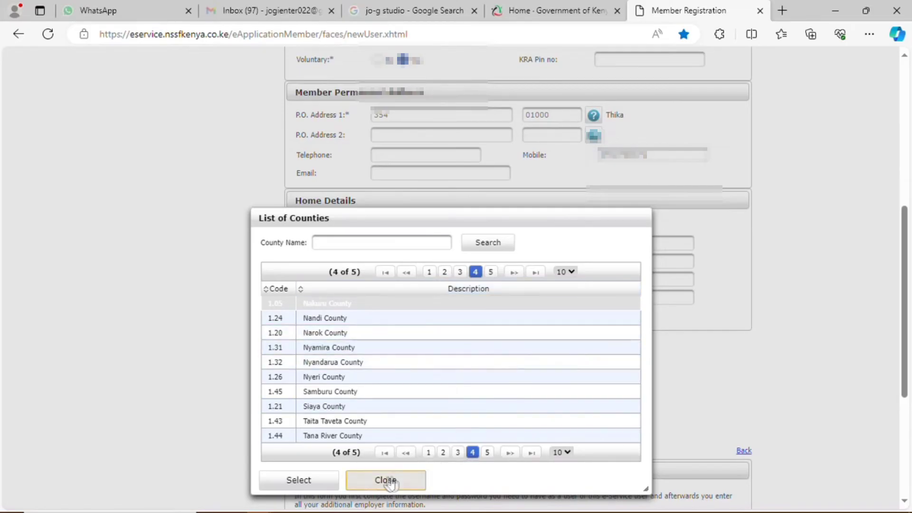
pyautogui.click(307, 481)
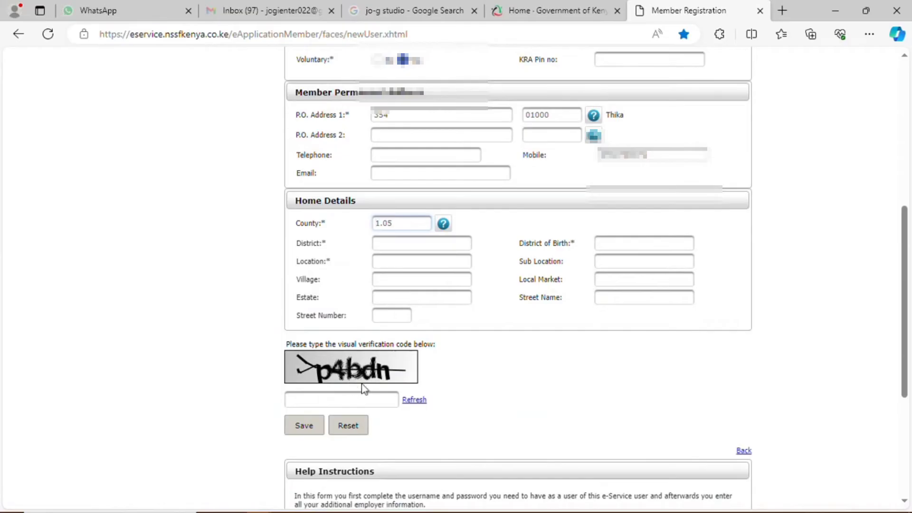
# Step: Enter NAKURU NORTH for District and District of Birth, and KIAMAINA for Location
pyautogui.click(418, 244)
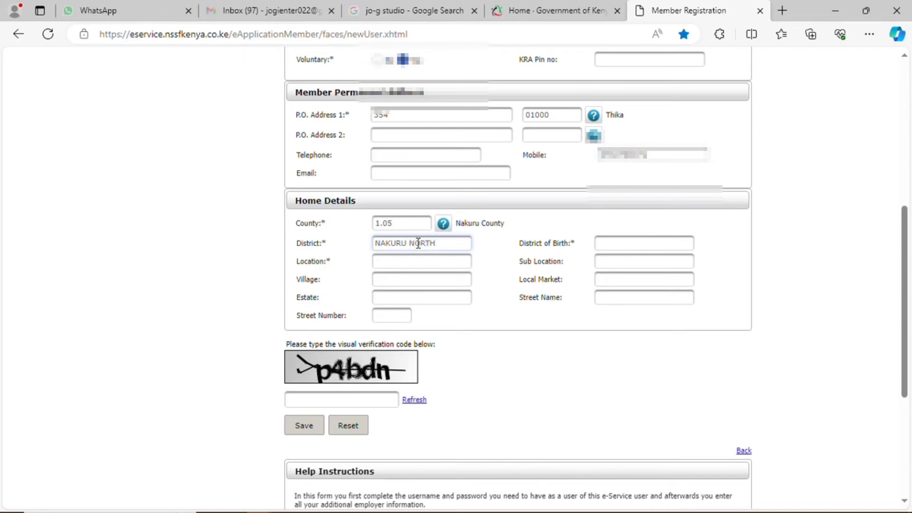
pyautogui.click(632, 244)
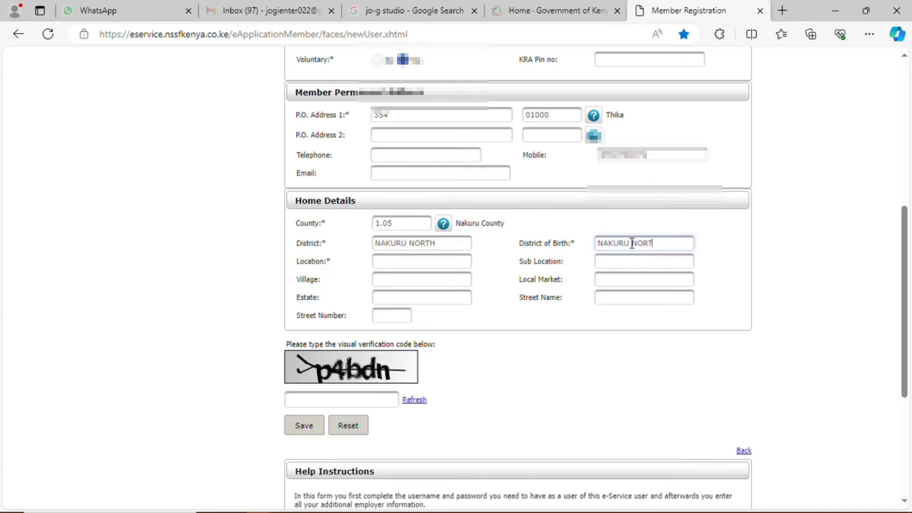
pyautogui.press('BackSpace')
pyautogui.click(411, 262)
pyautogui.write('KIA')
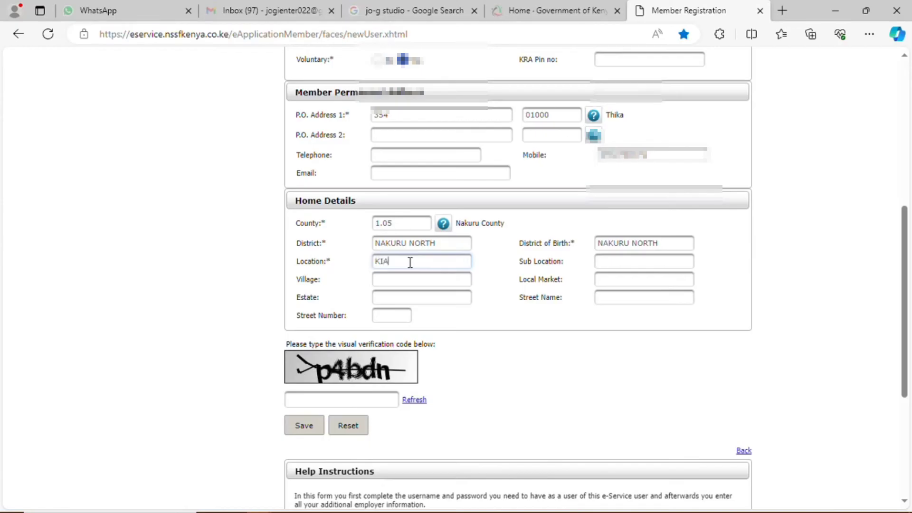
pyautogui.write('MAINA')
pyautogui.click(320, 398)
# Step: Enter the captcha code and click Save, which triggers the Username field-size error
pyautogui.write('p4')
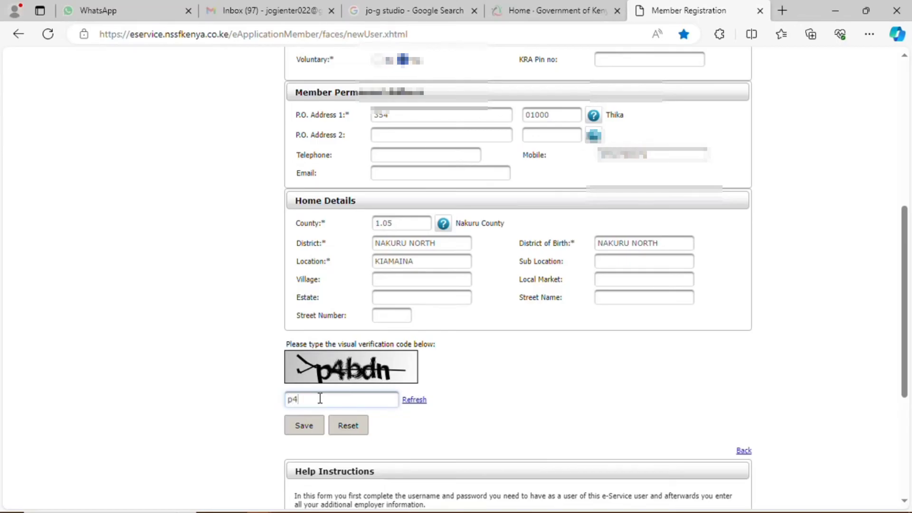
pyautogui.write('bd')
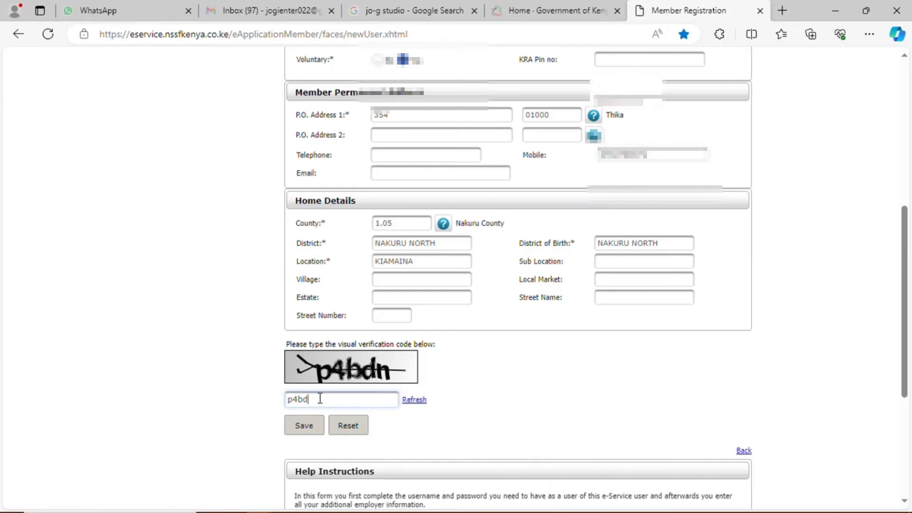
pyautogui.write('n')
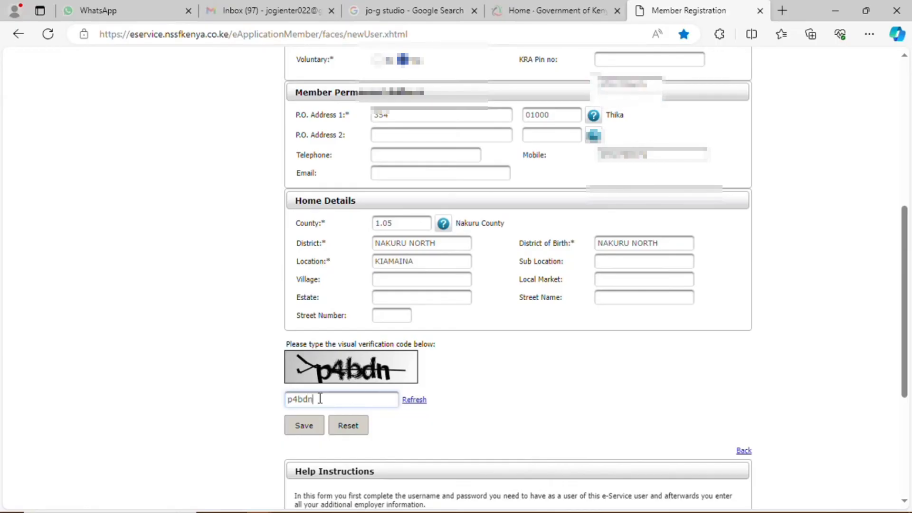
pyautogui.scroll(-2, 320, 398)
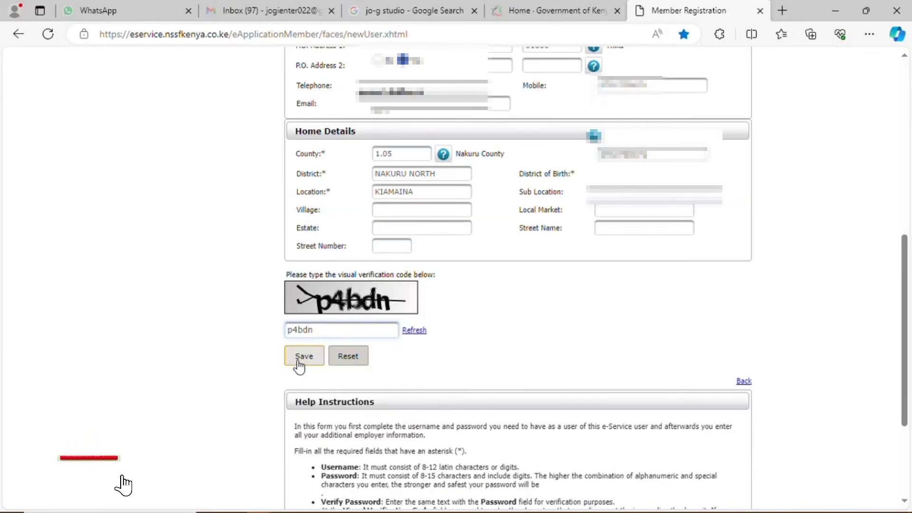
pyautogui.click(300, 357)
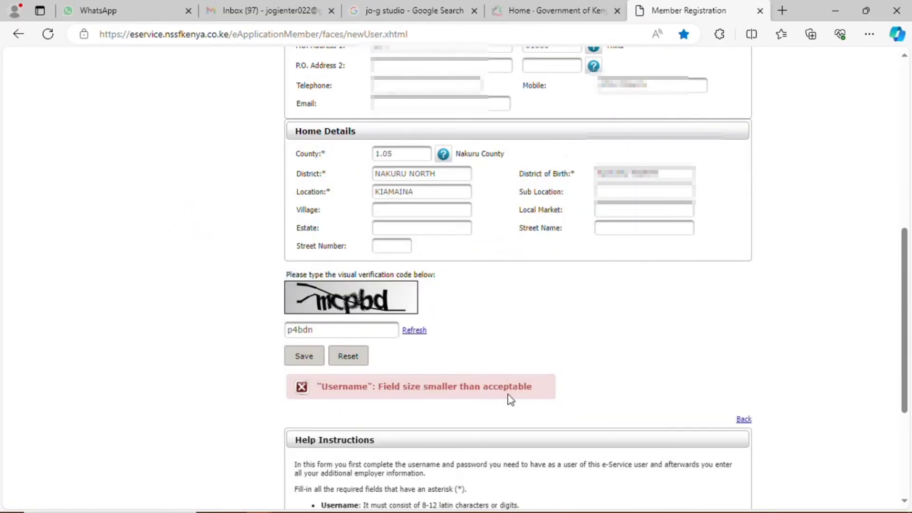
pyautogui.scroll(4, 509, 397)
pyautogui.scroll(4, 509, 397)
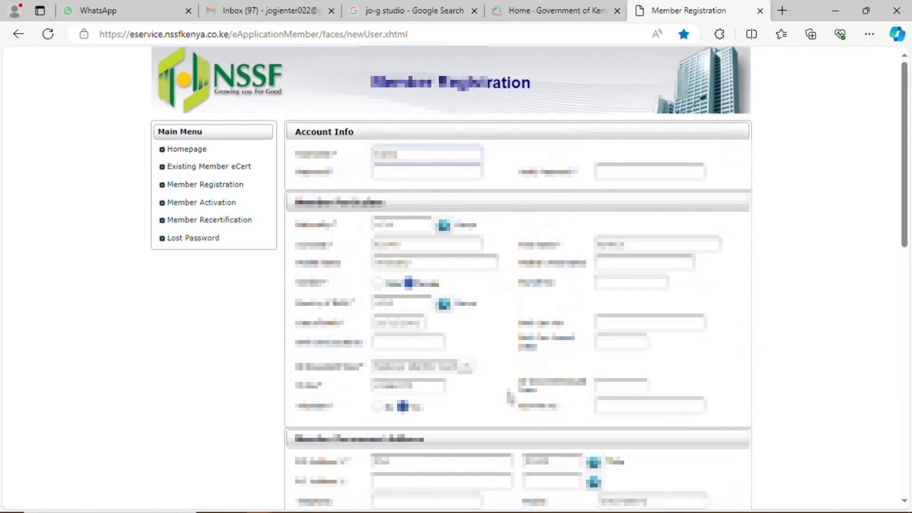
# Step: Edit the username to fix the length error, then re-enter the account password
pyautogui.click(391, 175)
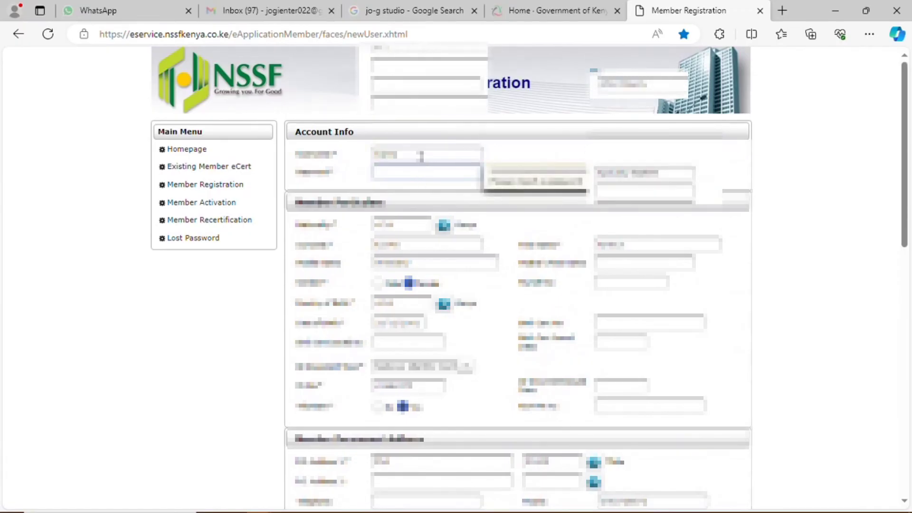
pyautogui.moveTo(421, 156); pyautogui.dragTo(343, 159)
pyautogui.click(389, 179)
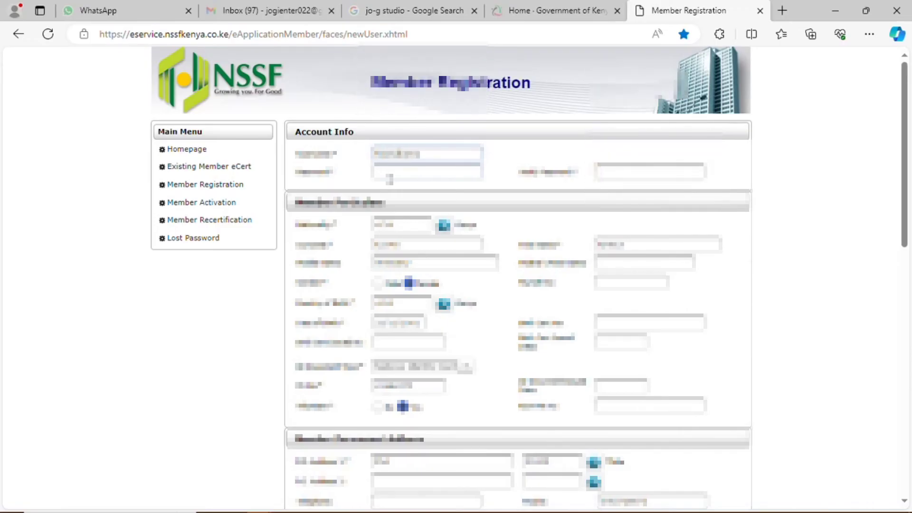
pyautogui.doubleClick(406, 155)
pyautogui.press('BackSpace')
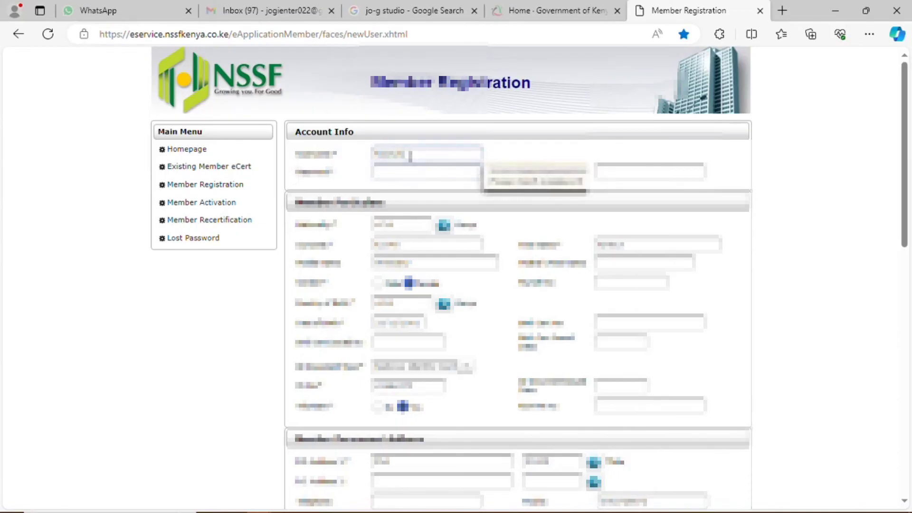
pyautogui.press('Tab')
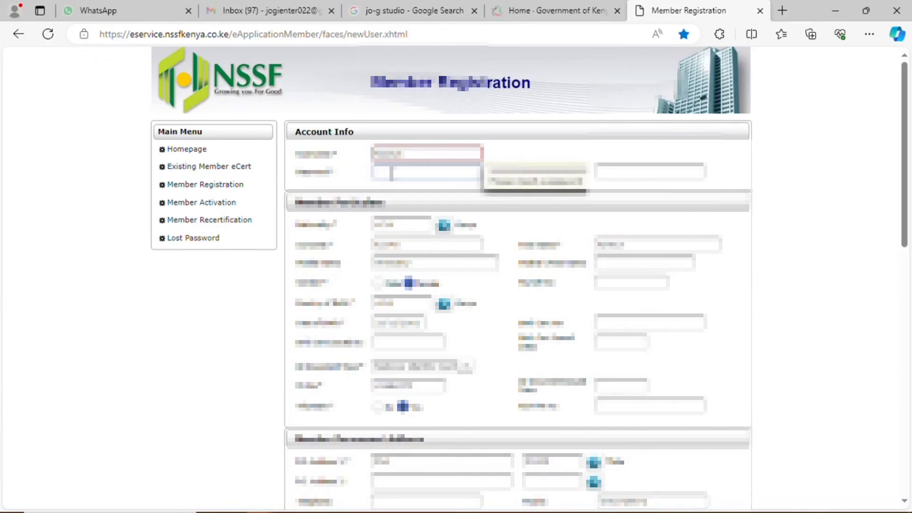
pyautogui.click(418, 154)
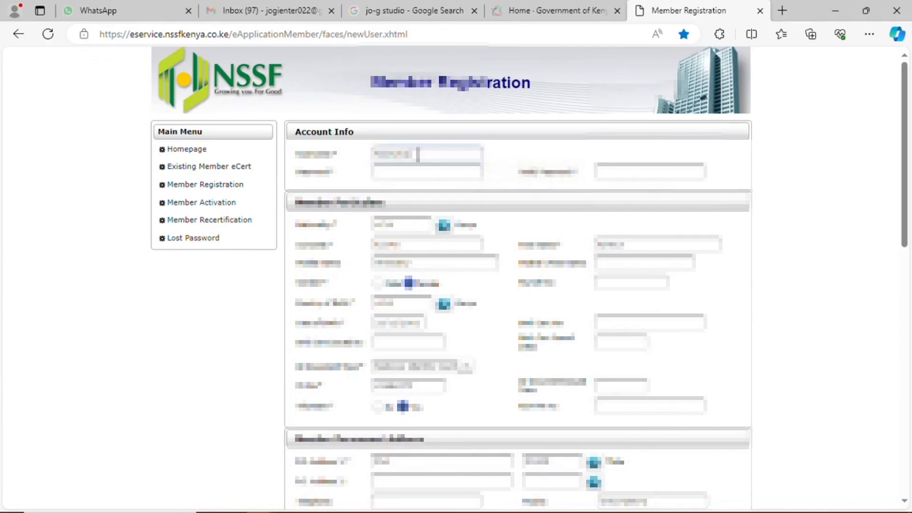
pyautogui.click(418, 174)
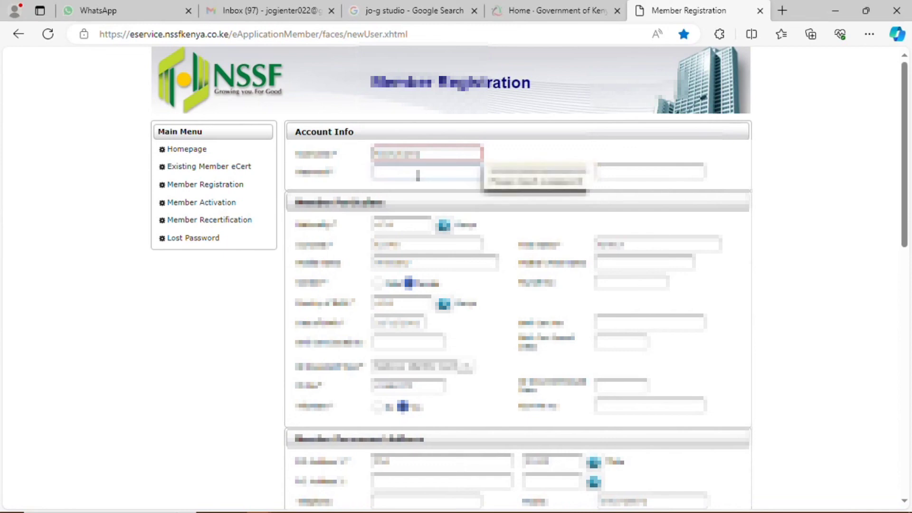
pyautogui.write('*****')
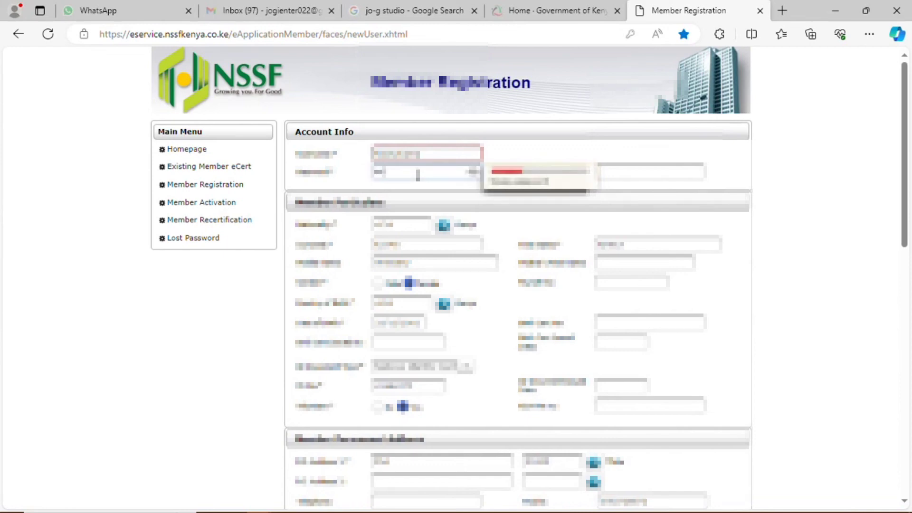
# Step: Replace the old captcha with the newly shown verification code and save the registration again
pyautogui.scroll(-10, 427, 213)
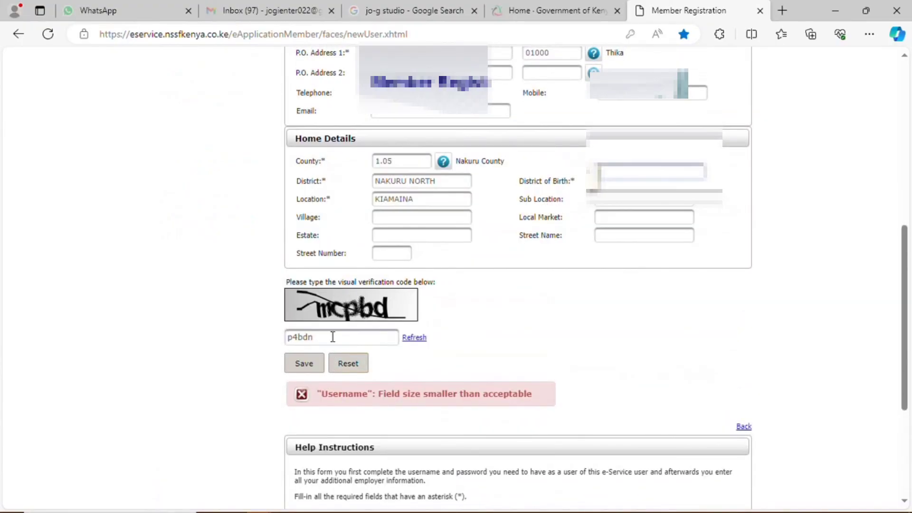
pyautogui.moveTo(316, 338); pyautogui.dragTo(242, 346)
pyautogui.write('mcp')
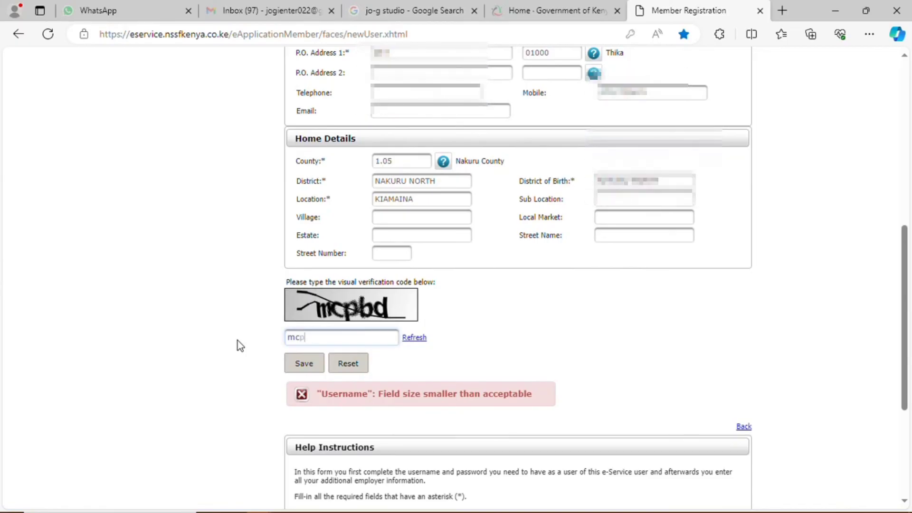
pyautogui.write('bd')
pyautogui.click(305, 369)
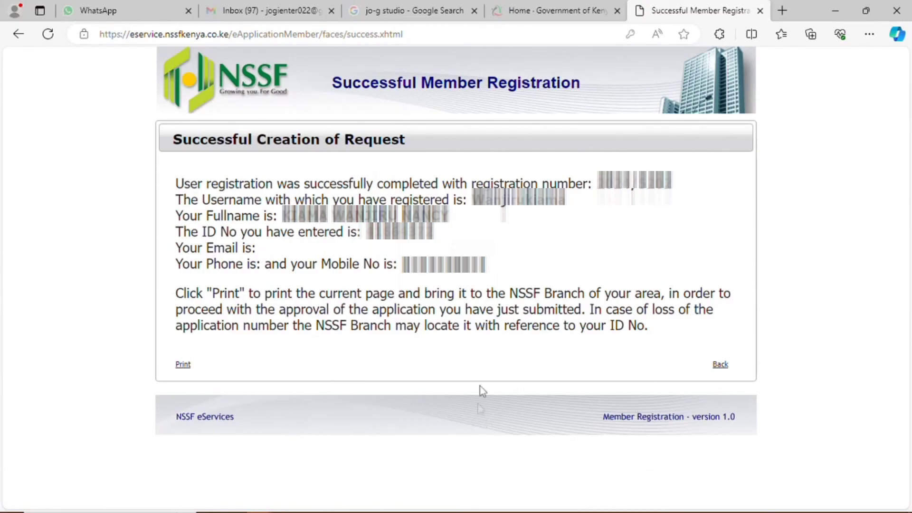
# Step: Print the Successful Member Registration confirmation page
pyautogui.click(186, 365)
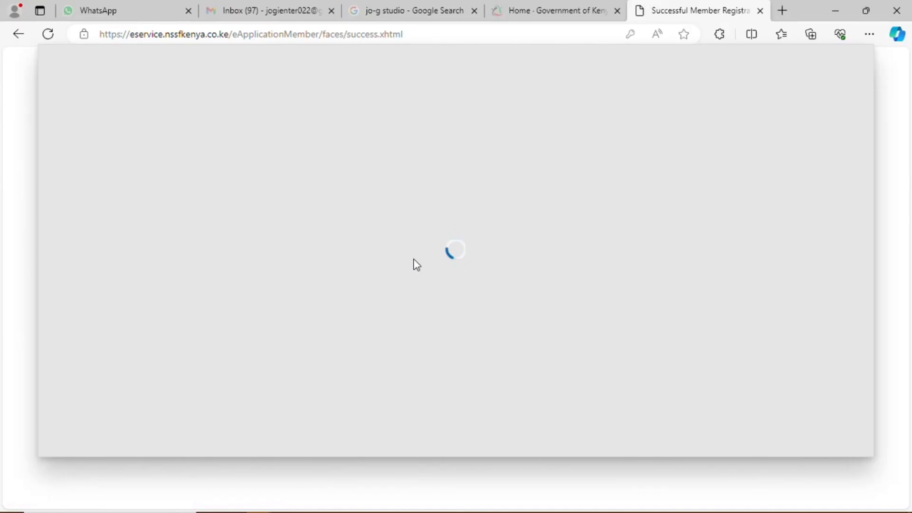